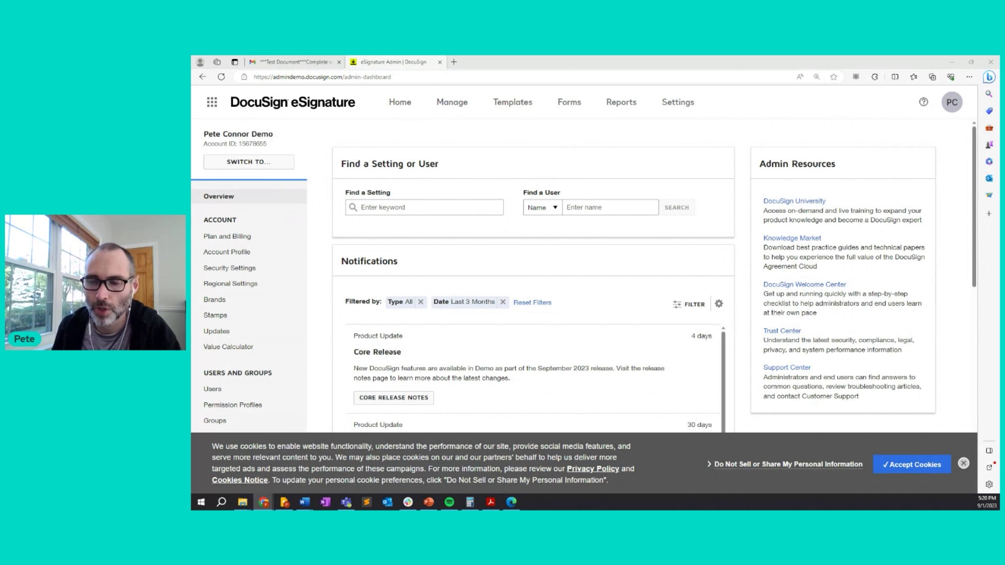
# Dismiss the cookie notice and go to the Comments page under Signing and Sending settings.
pyautogui.click(913, 465)
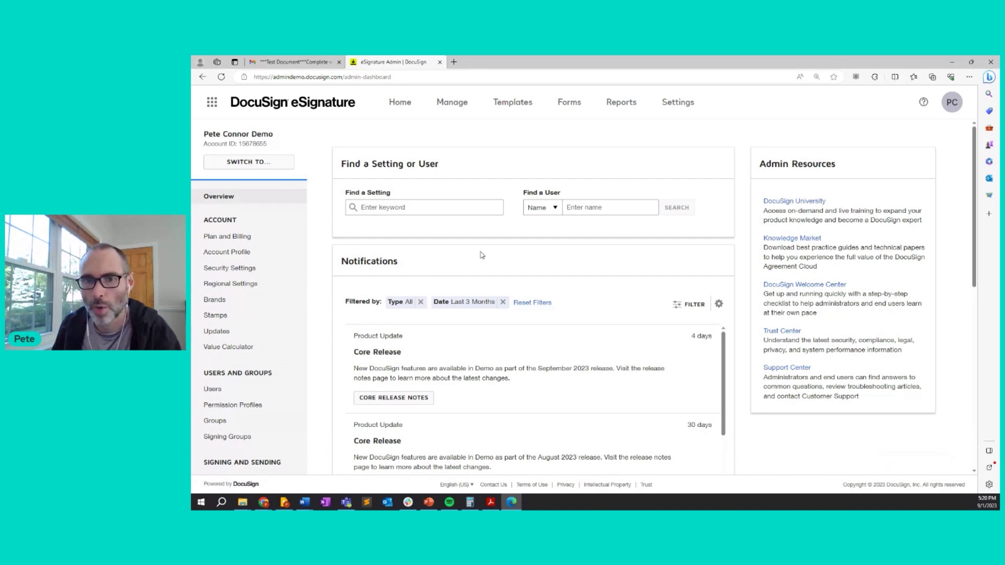
pyautogui.scroll(-3, 492, 257)
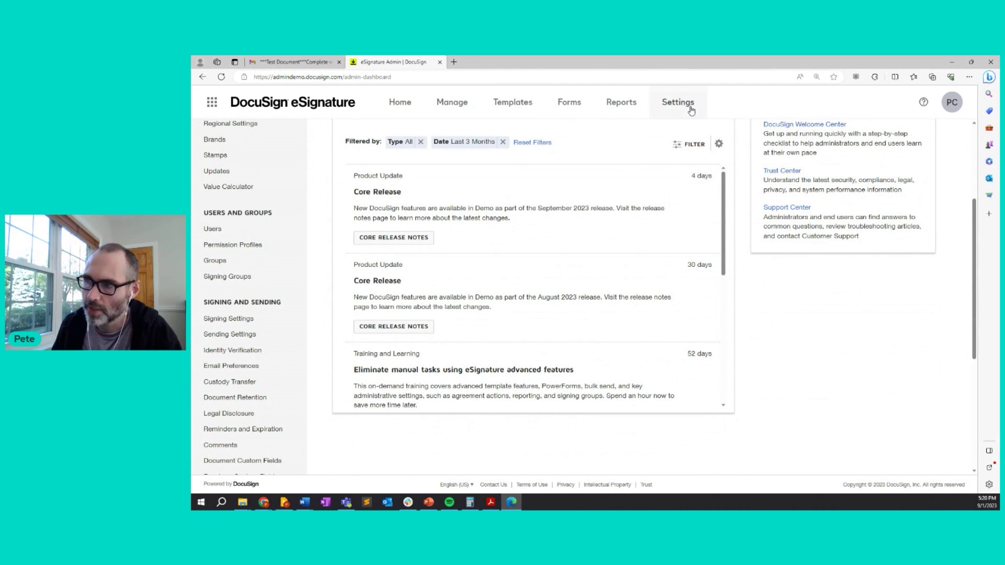
pyautogui.click(220, 448)
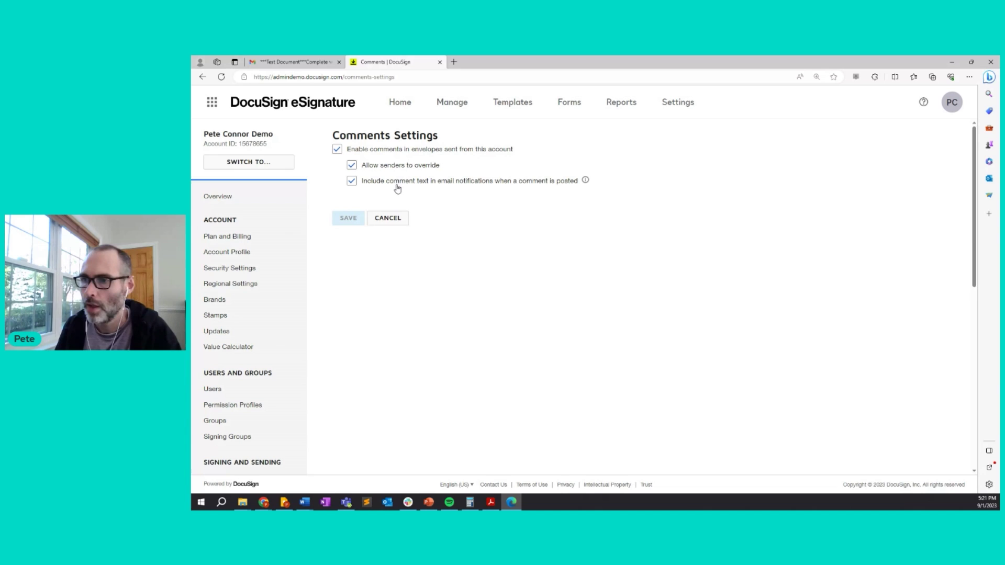
pyautogui.moveTo(585, 182)
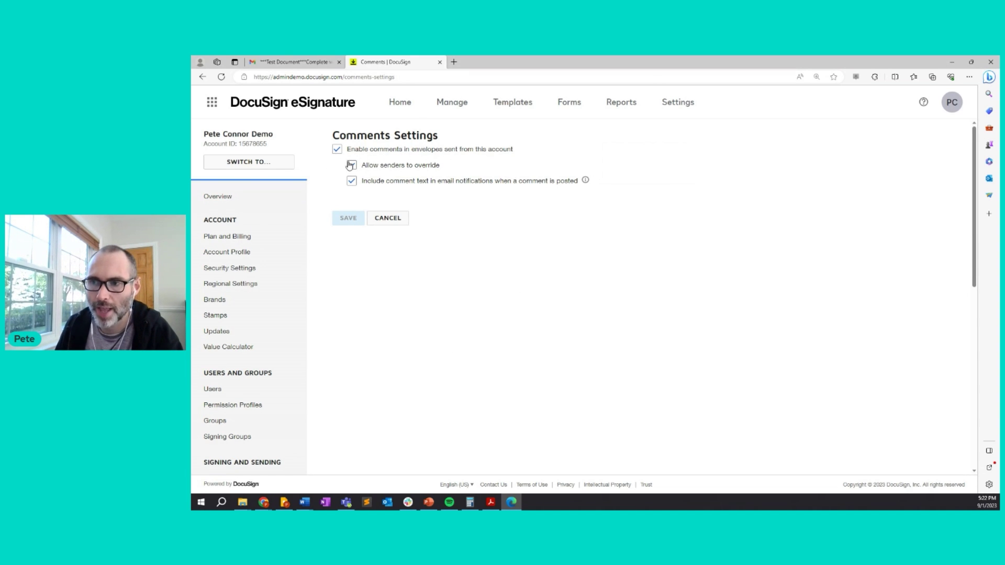
# In Gmail, open the DocuSign signing request email's document via REVIEW DOCUMENT.
pyautogui.click(306, 64)
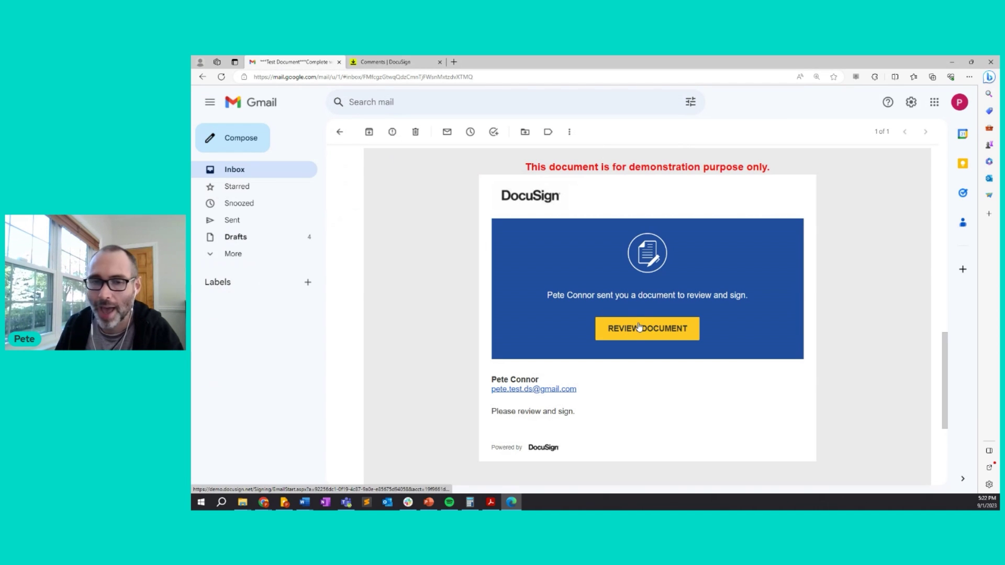
pyautogui.click(659, 334)
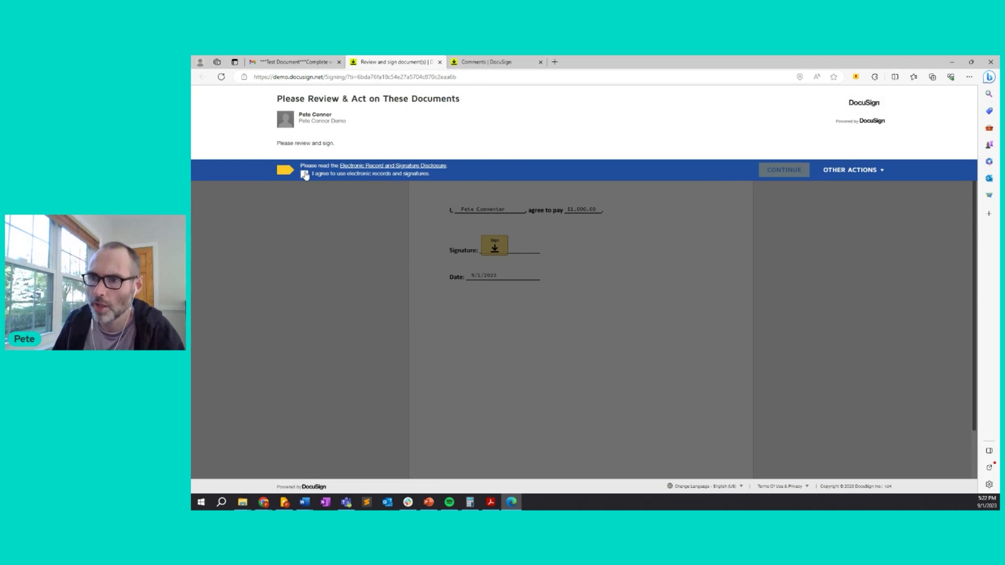
# Agree to electronic records, continue, and place a comment beside the $1,000.00 payment line.
pyautogui.click(304, 174)
pyautogui.click(783, 171)
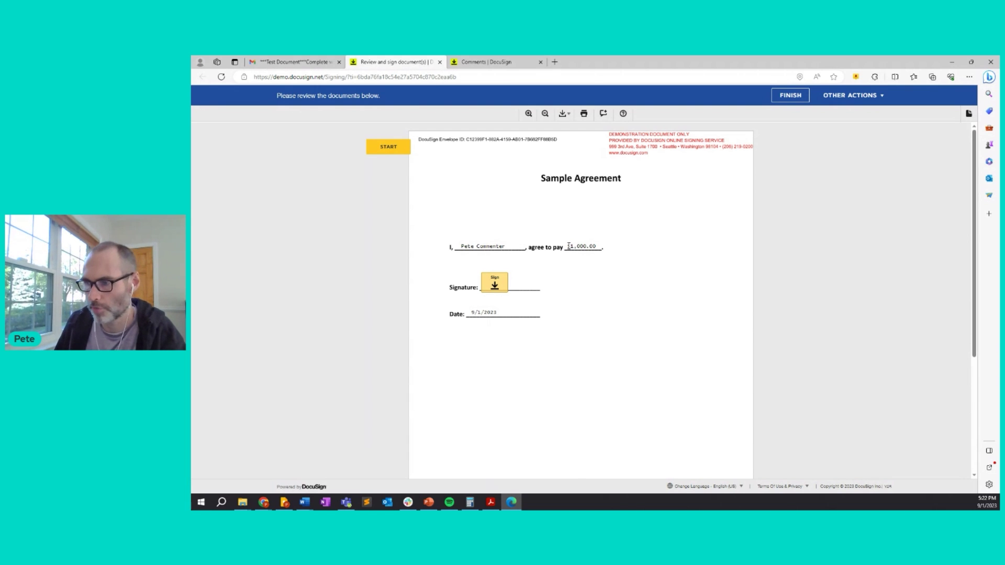
pyautogui.click(603, 115)
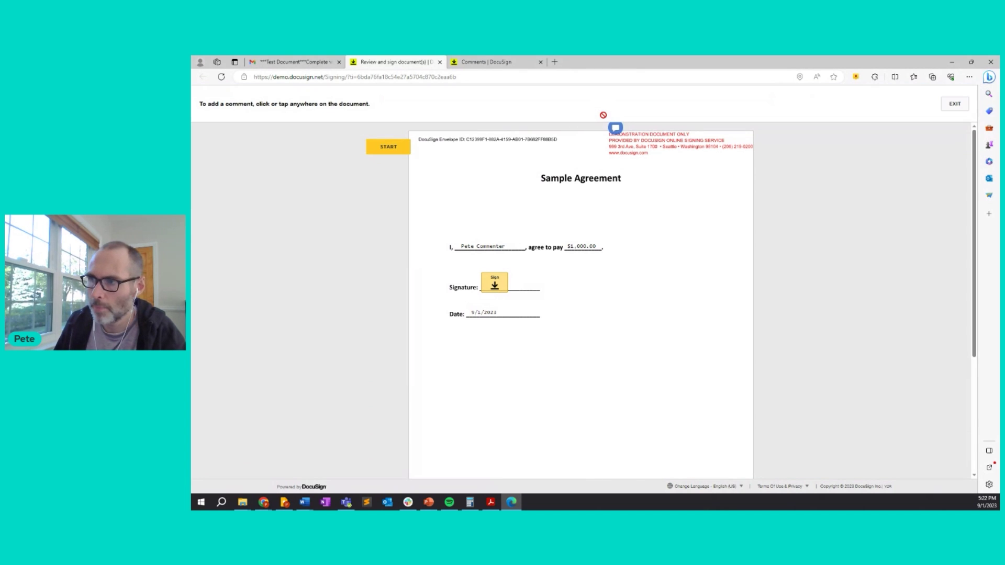
pyautogui.click(612, 231)
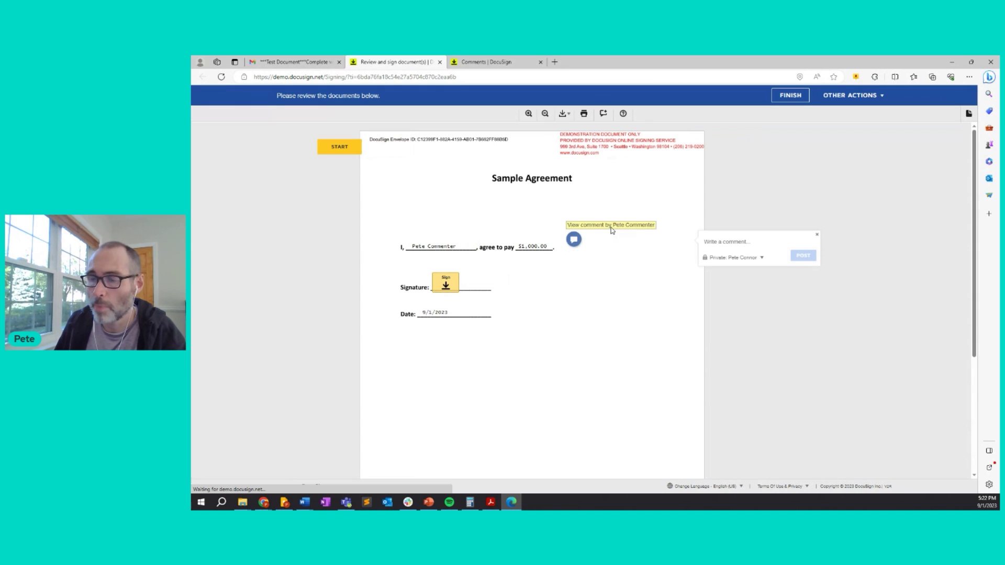
# Post 'When does this offer expire?' as a comment shared with the second recipient, confirming the post.
pyautogui.click(731, 243)
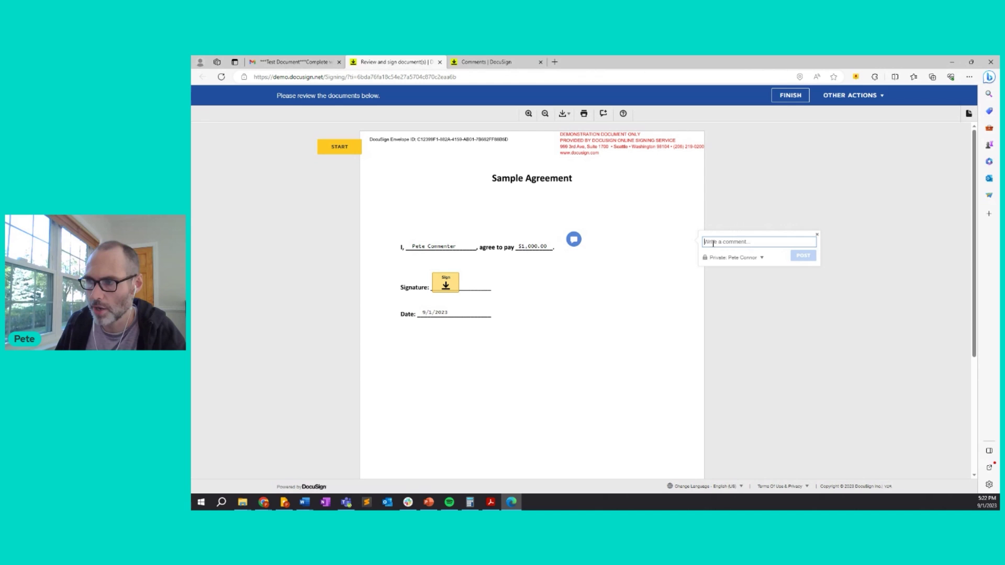
pyautogui.write('When ')
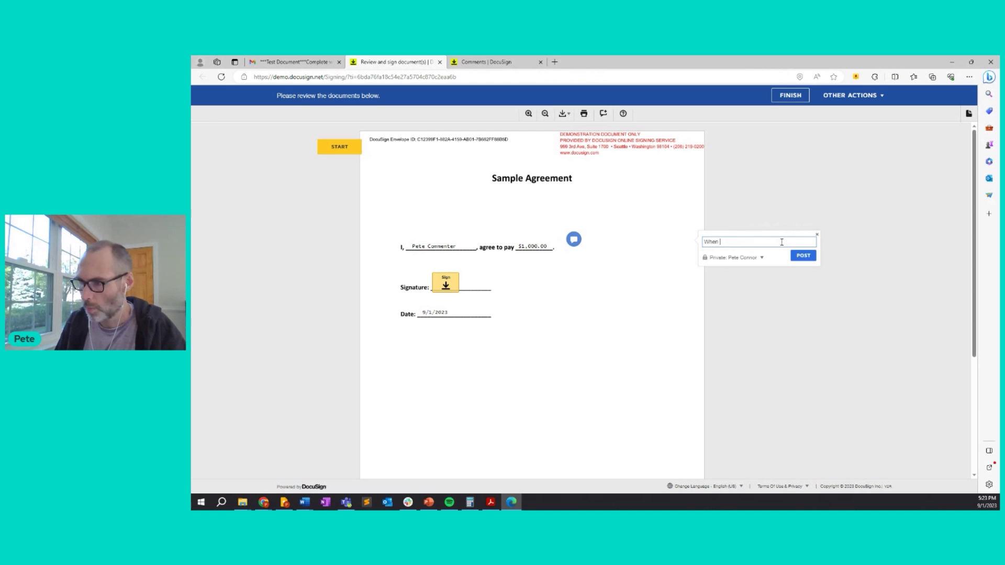
pyautogui.write('does this offer expire?')
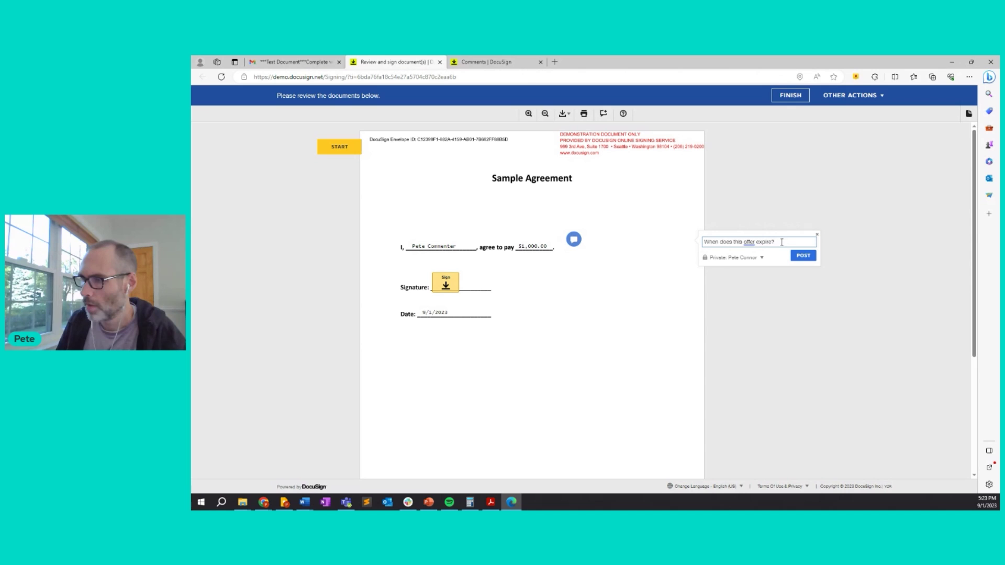
pyautogui.click(762, 262)
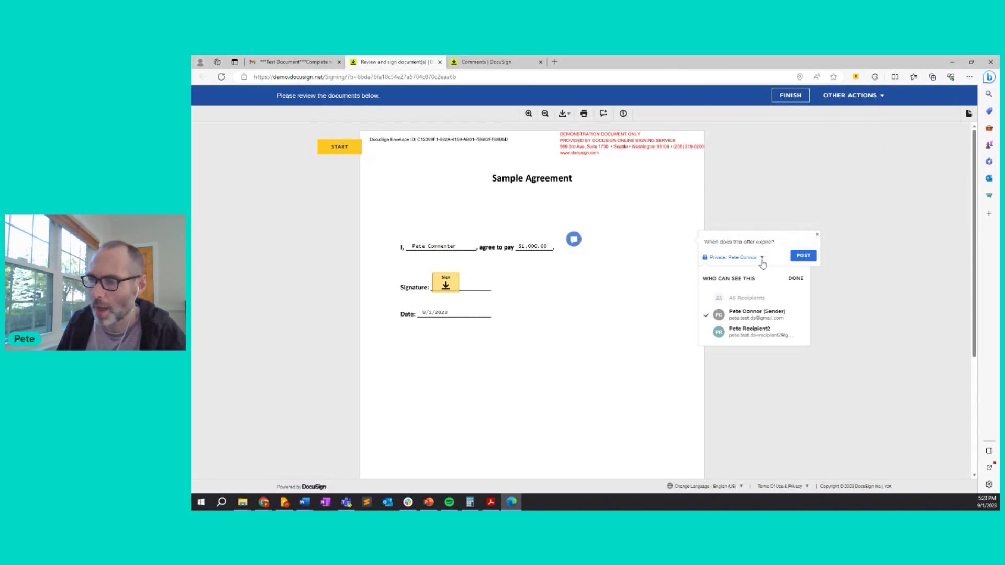
pyautogui.click(750, 332)
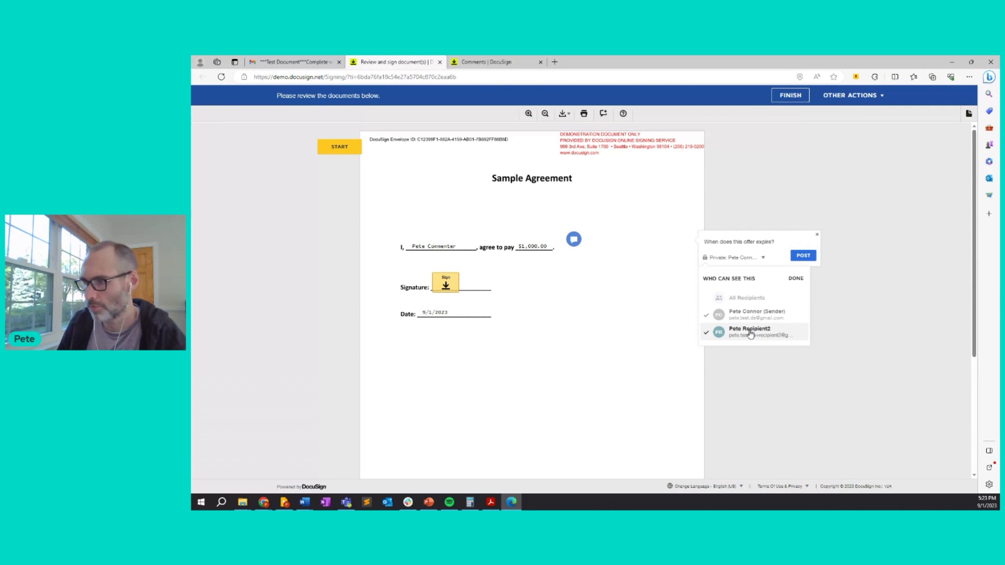
pyautogui.click(774, 242)
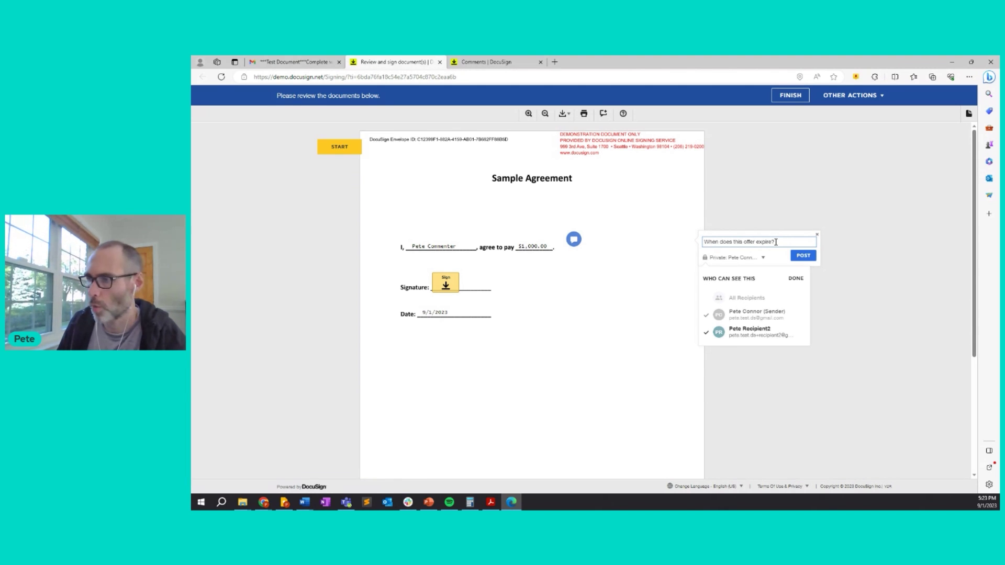
pyautogui.click(806, 258)
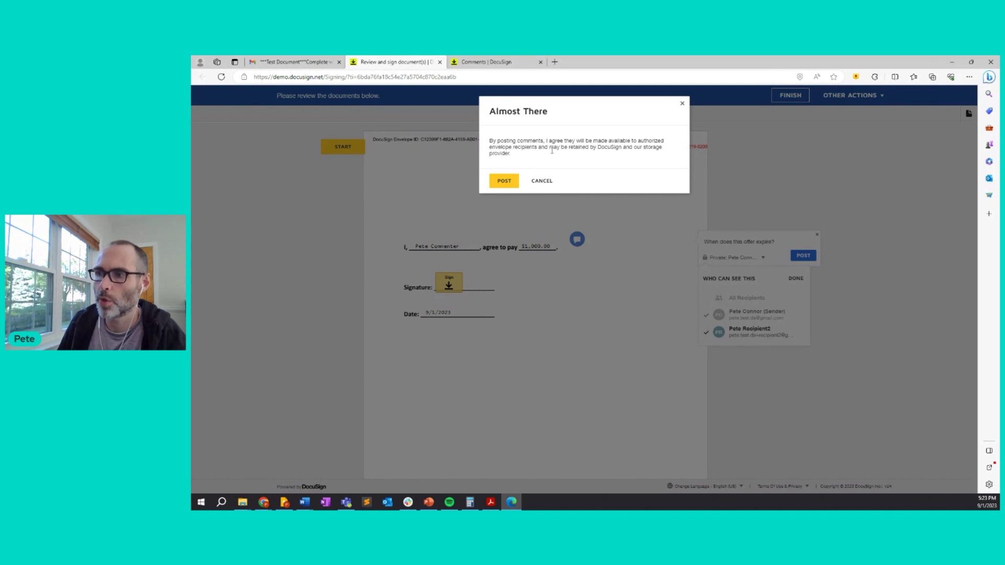
pyautogui.click(504, 181)
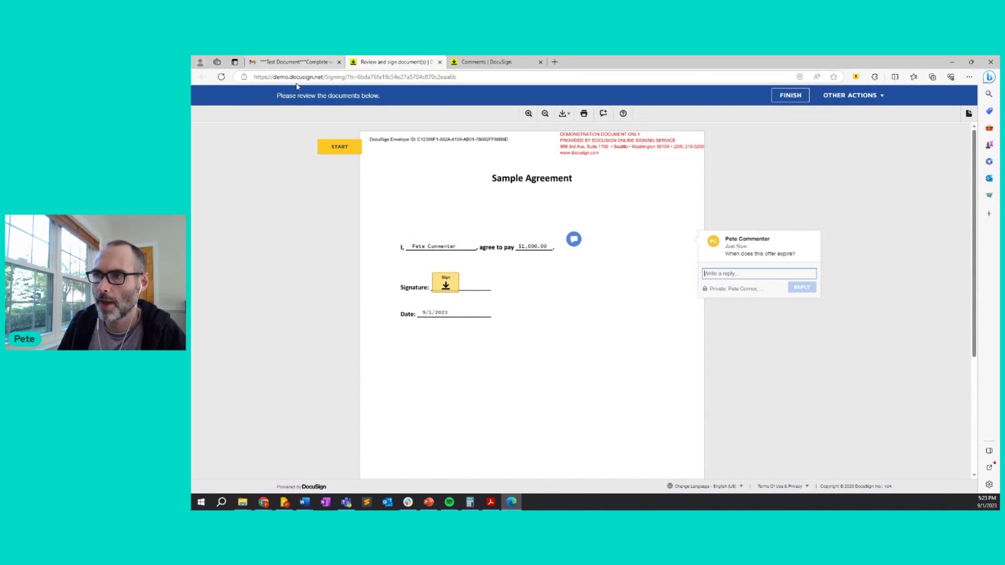
# From the eSignature home, open comment notifications filtered to the Unread quick view.
pyautogui.click(484, 62)
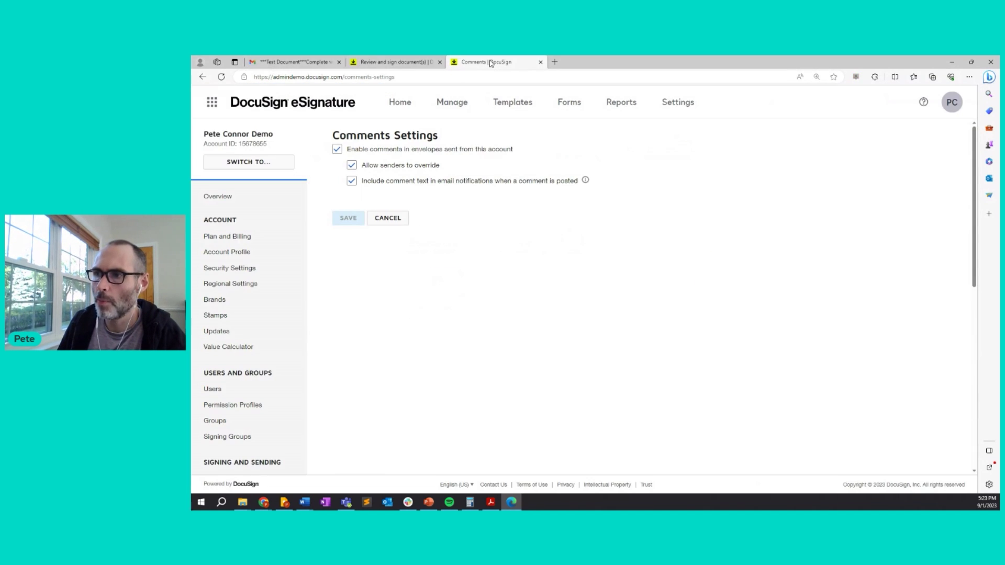
pyautogui.click(401, 106)
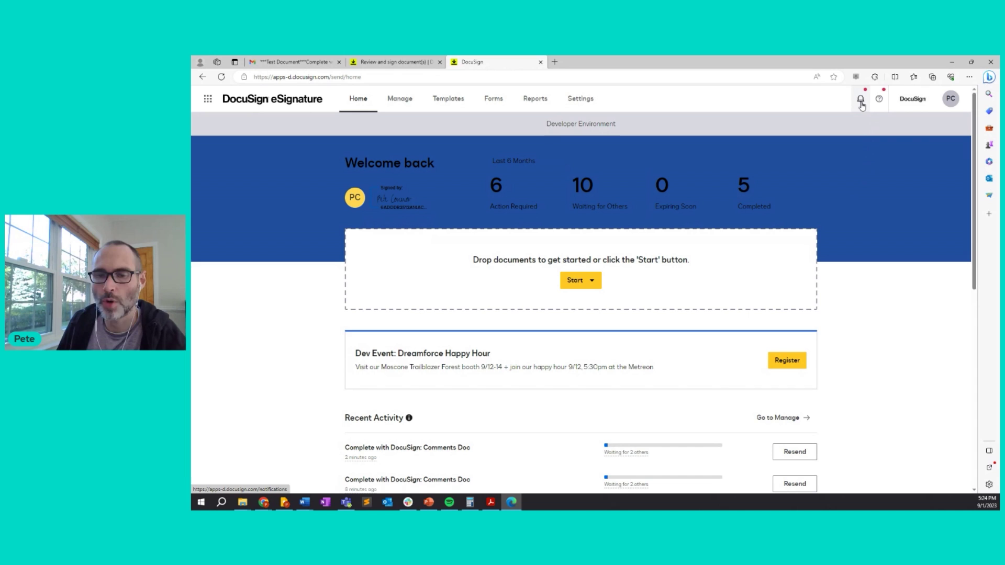
pyautogui.click(861, 104)
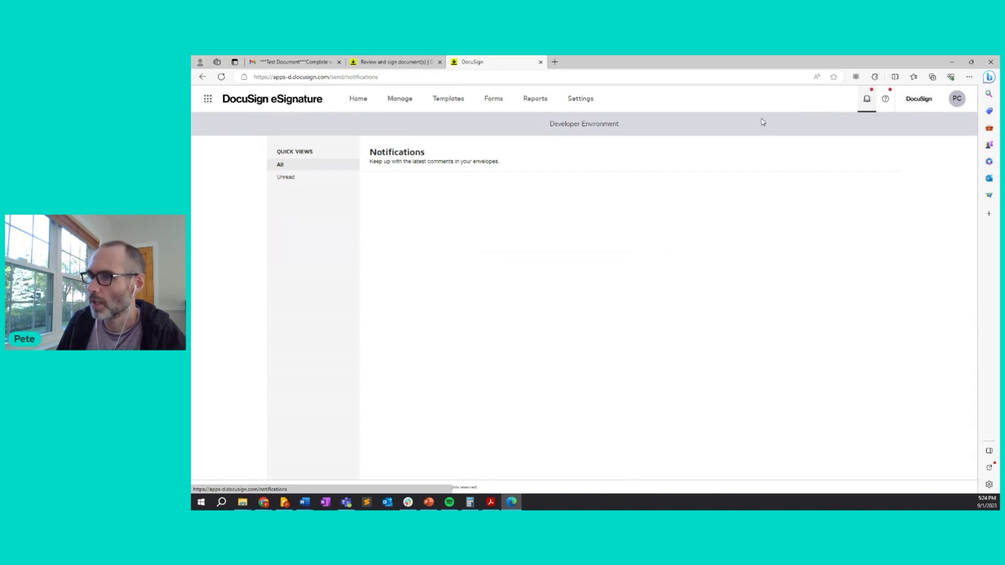
pyautogui.click(294, 178)
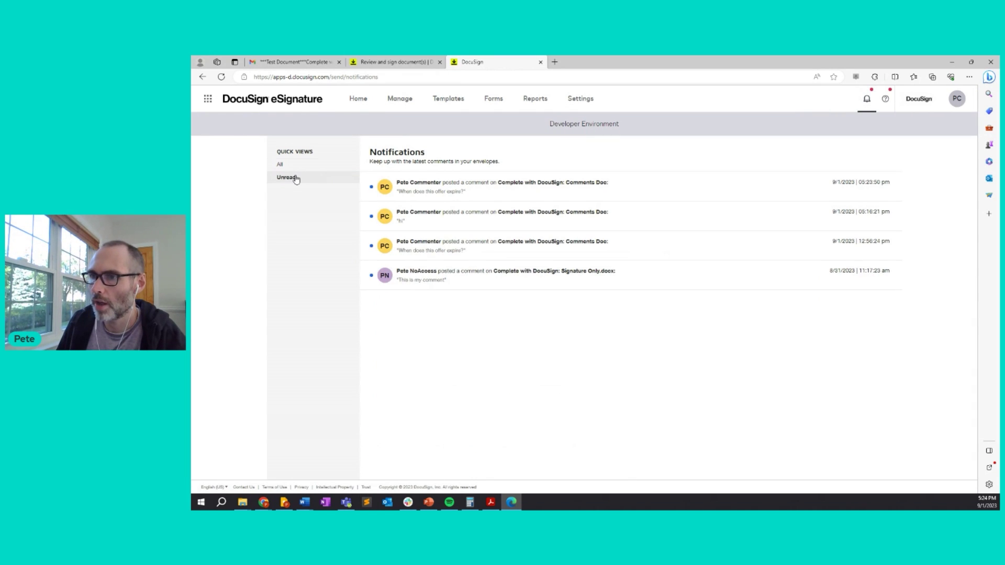
# Open the top unread comment and reply 'It expires today!'.
pyautogui.click(491, 187)
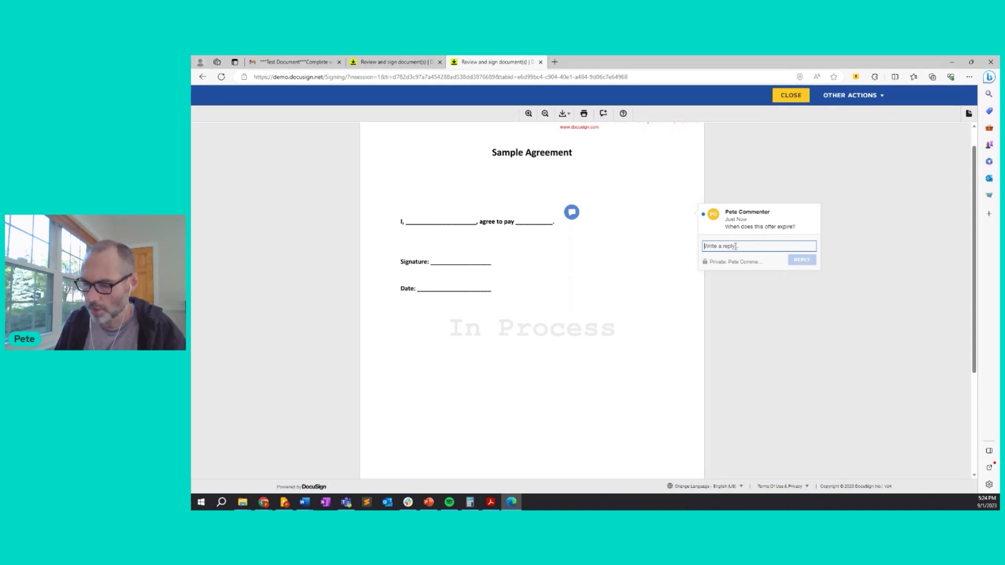
pyautogui.write('It expi')
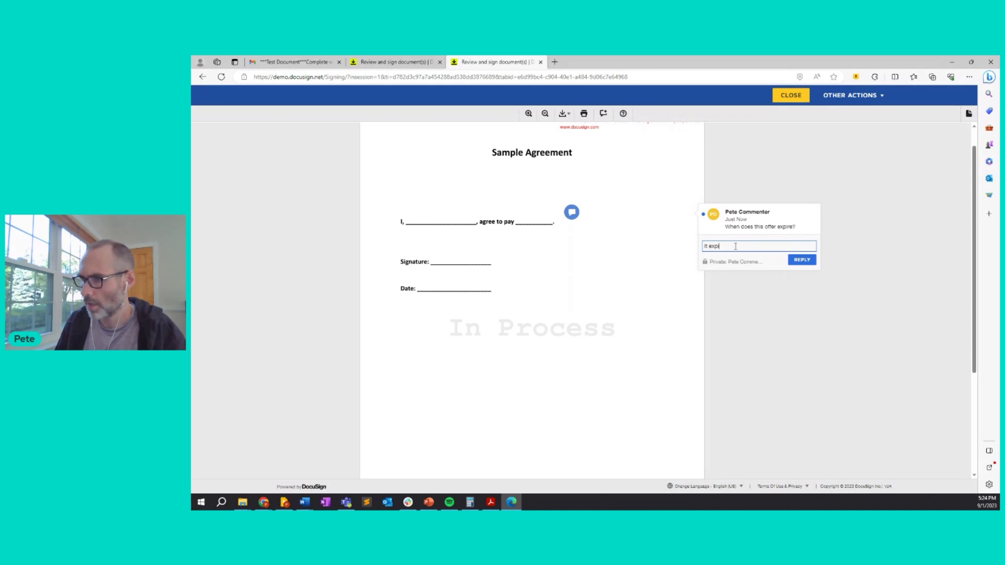
pyautogui.write('res today')
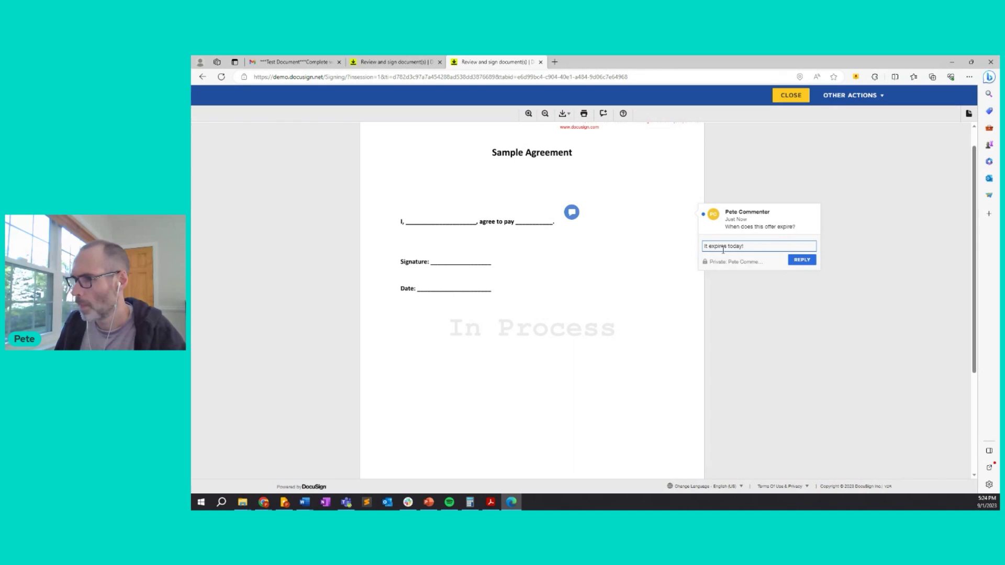
pyautogui.write('!')
pyautogui.click(801, 260)
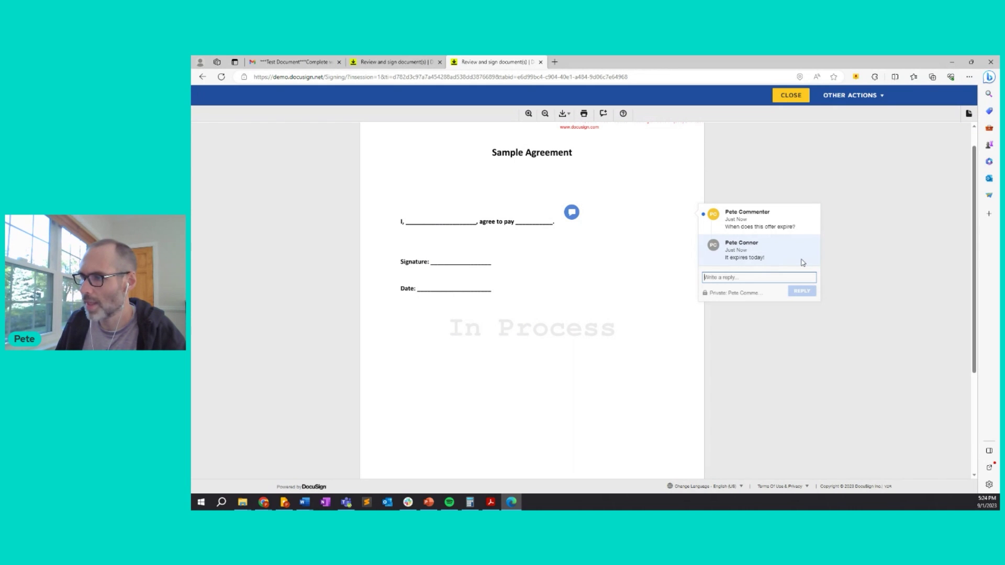
# Close the agreement and go back to the Gmail inbox.
pyautogui.click(787, 99)
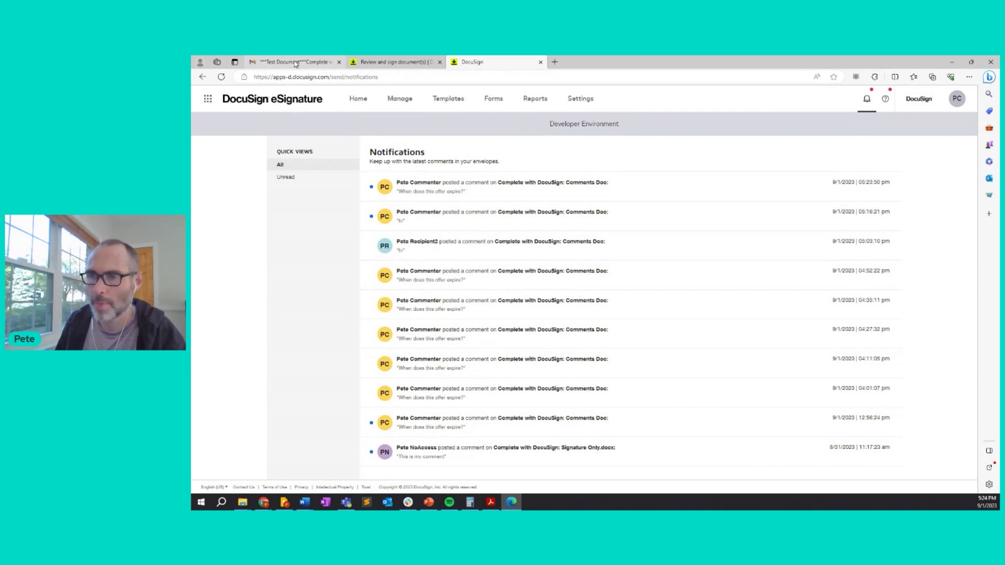
pyautogui.moveTo(296, 64)
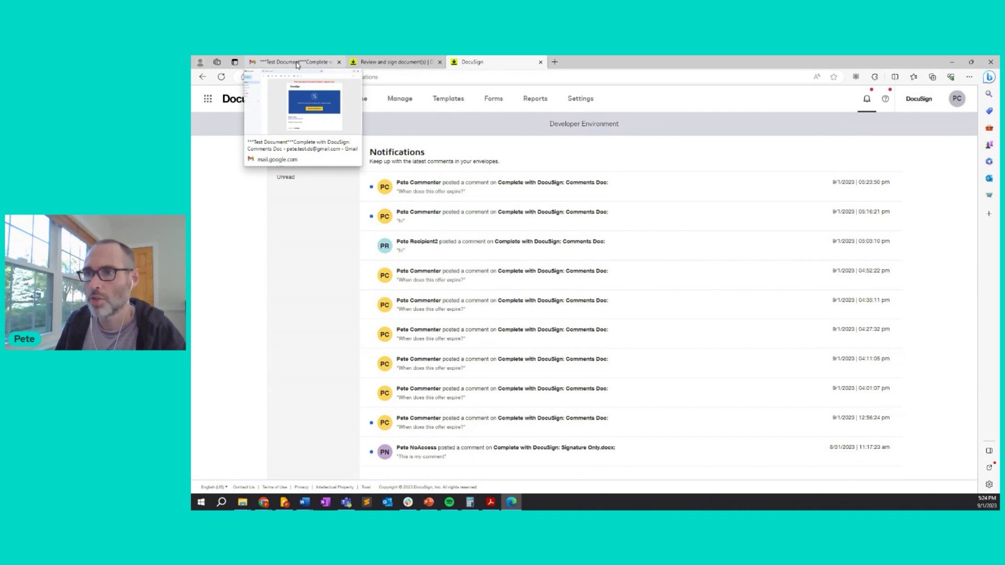
pyautogui.click(296, 64)
pyautogui.click(257, 168)
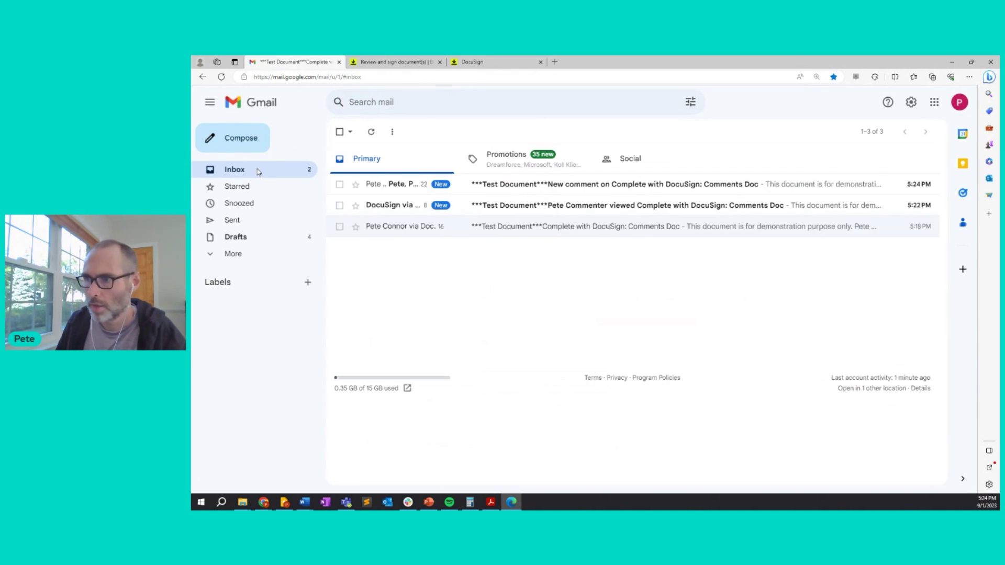
# Open the DocuSign new-comment email and view the 'It expires today!' reply in the document.
pyautogui.click(520, 187)
pyautogui.scroll(-5, 475, 316)
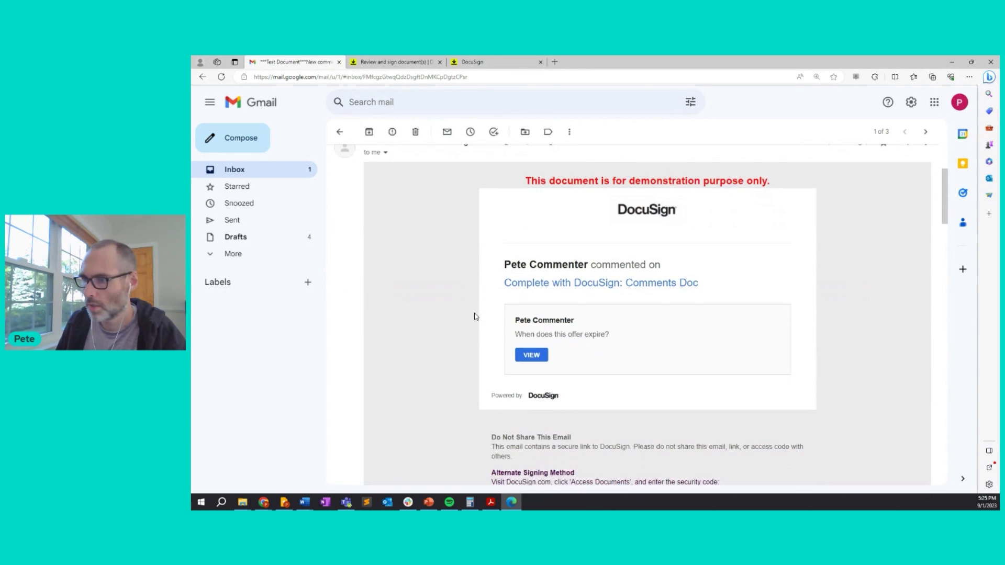
pyautogui.scroll(-8, 475, 316)
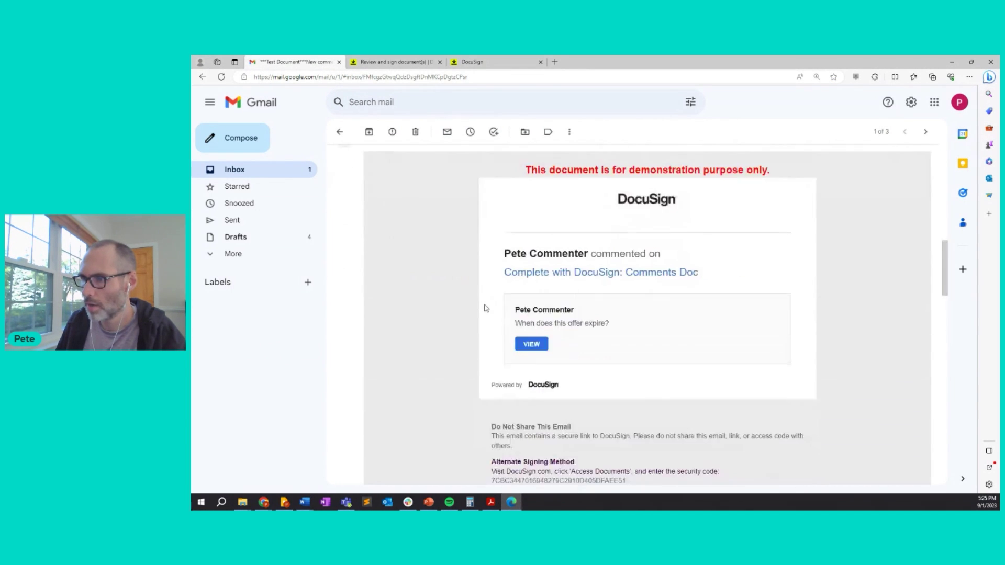
pyautogui.scroll(-7, 485, 309)
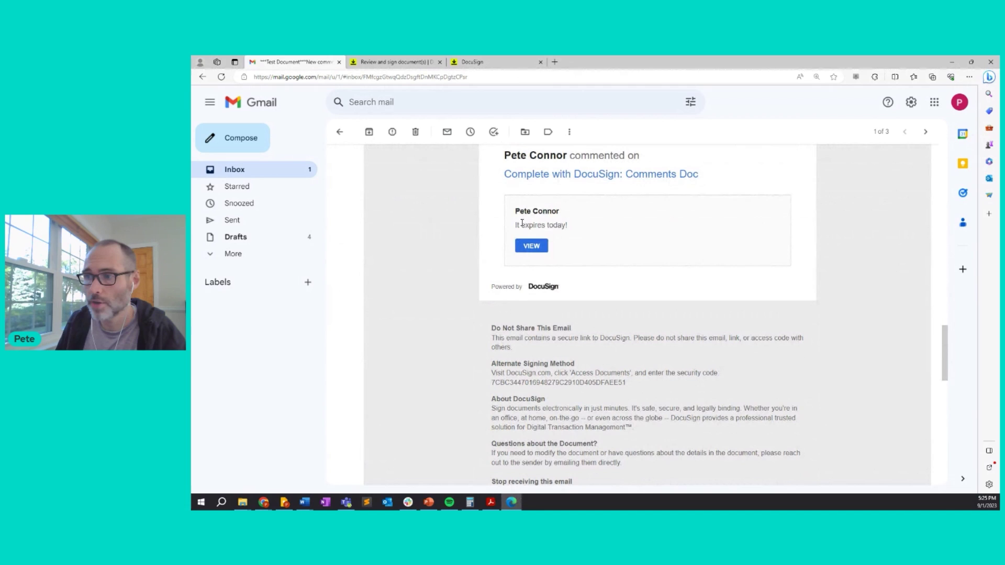
pyautogui.scroll(-10, 544, 282)
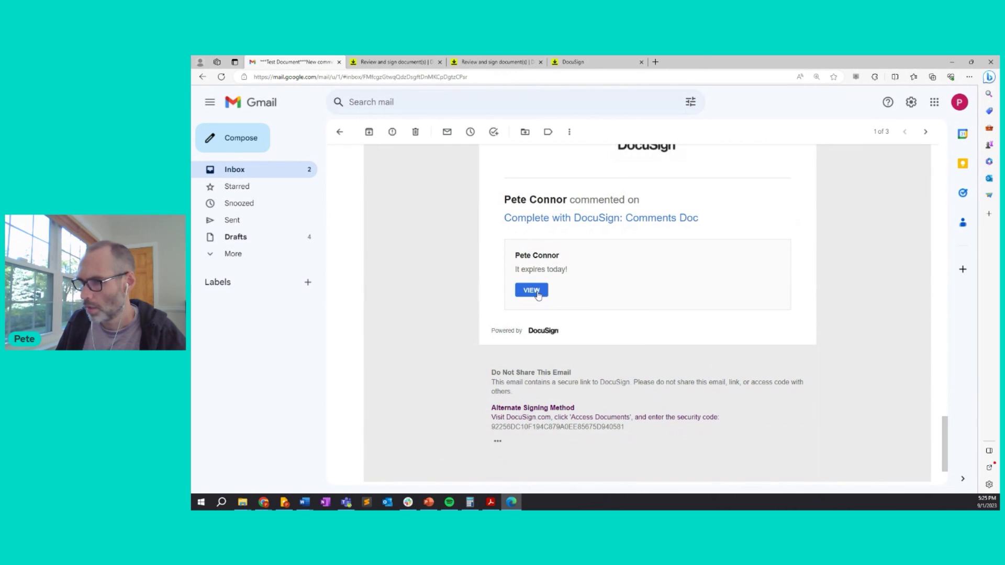
pyautogui.click(537, 293)
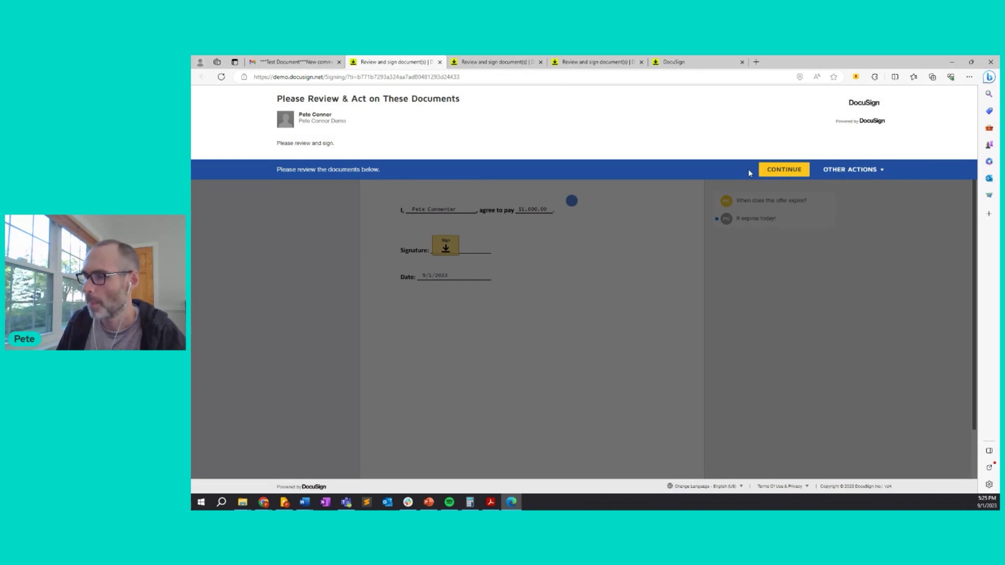
# Adopt and apply the signature, finish the Sample Agreement, and decline saving a copy.
pyautogui.click(783, 169)
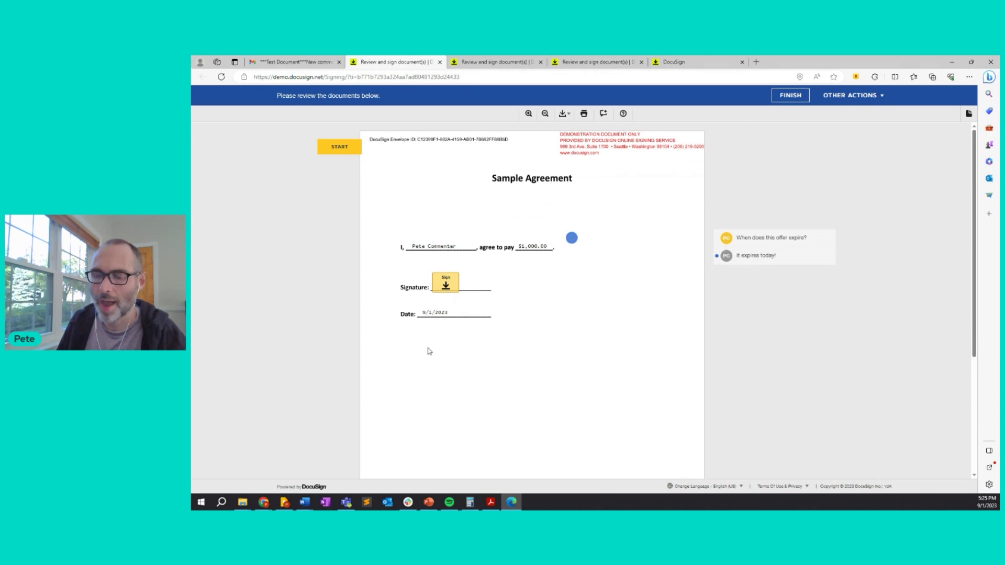
pyautogui.click(447, 282)
pyautogui.click(450, 316)
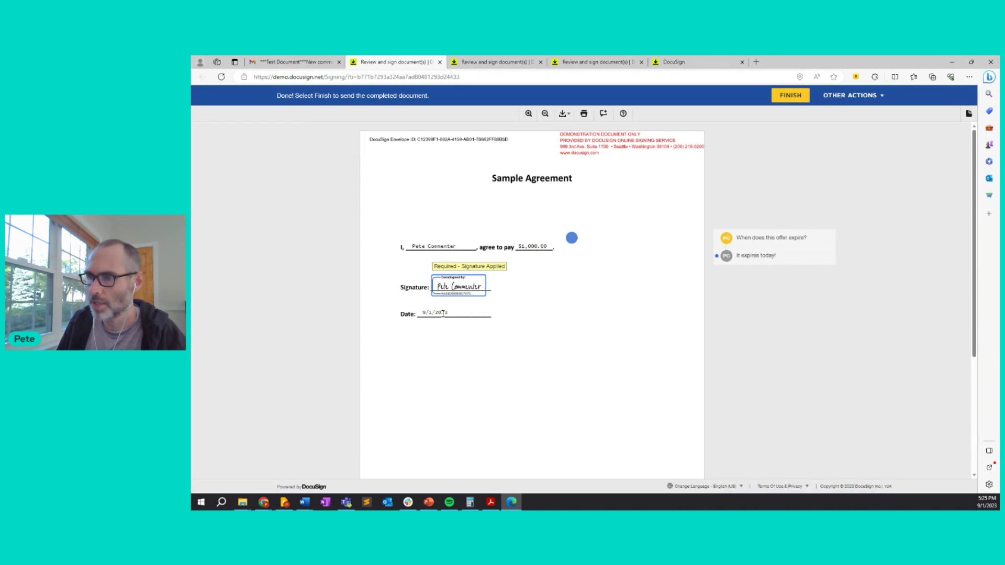
pyautogui.click(789, 96)
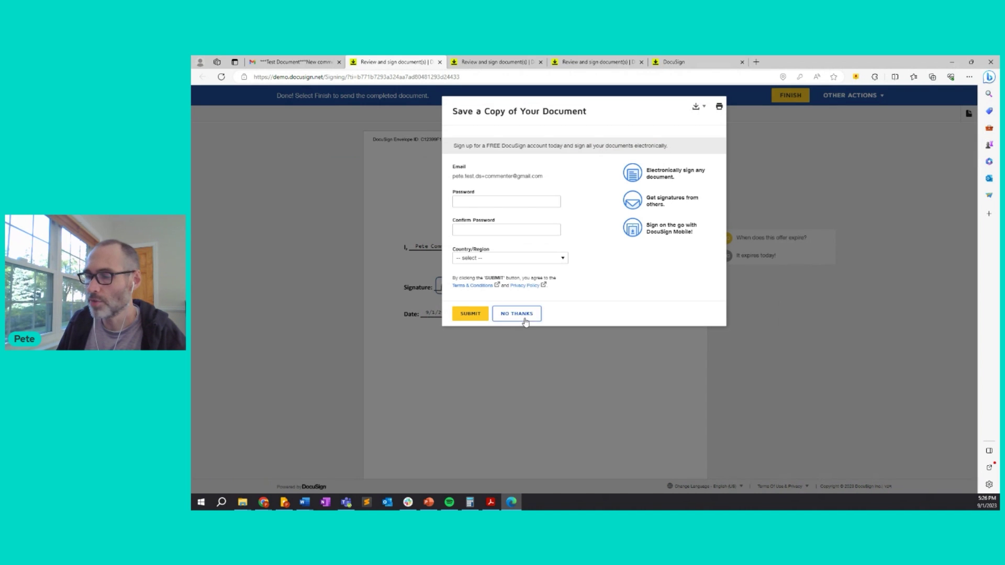
pyautogui.click(523, 316)
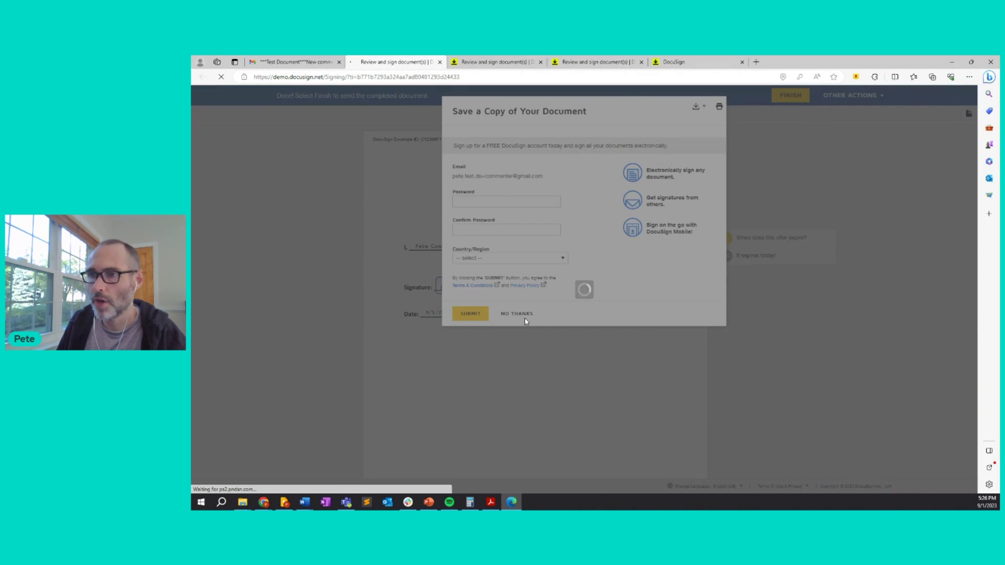
# From the DocuSign home dashboard, open My Preferences through the profile avatar menu.
pyautogui.click(675, 62)
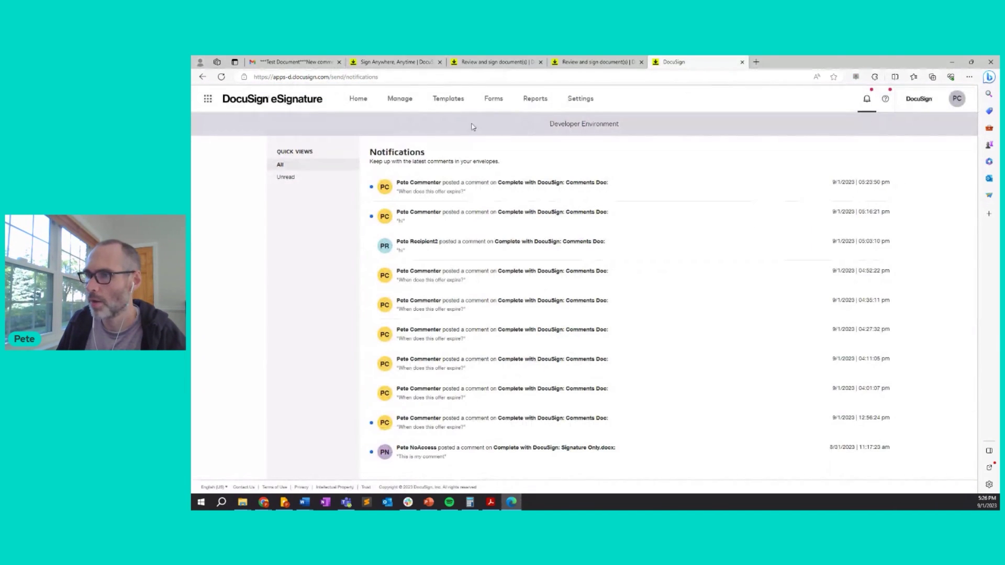
pyautogui.click(358, 102)
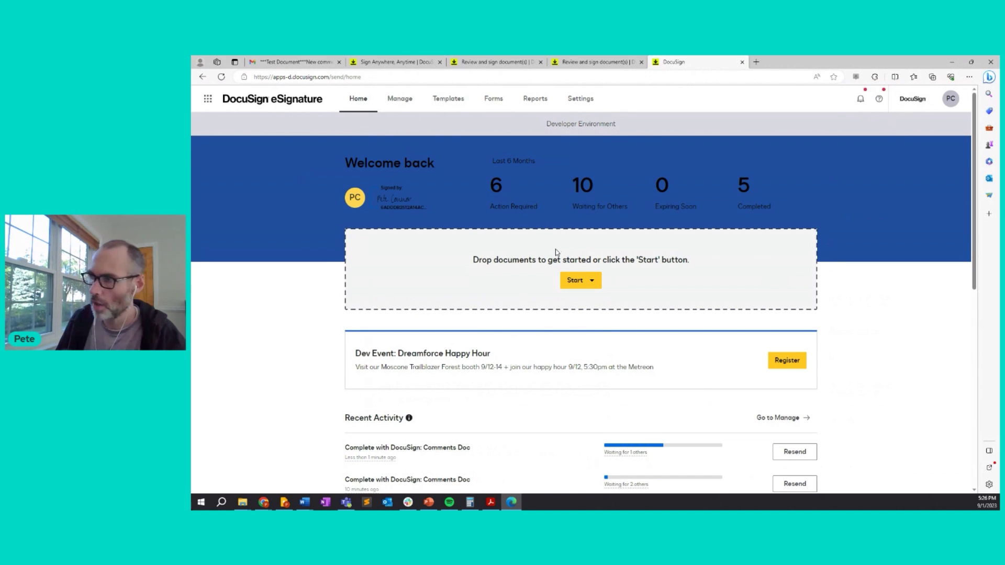
pyautogui.click(947, 104)
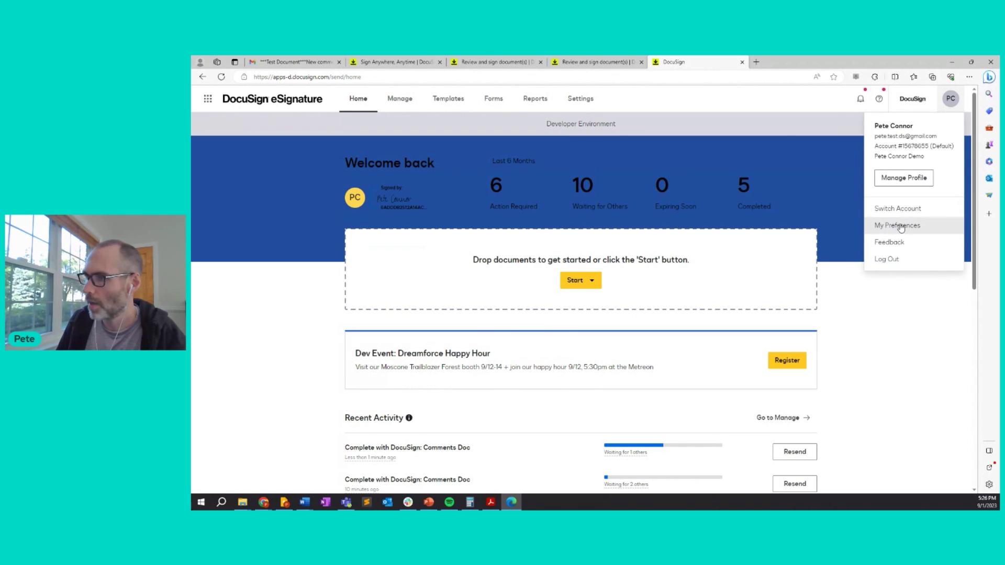
pyautogui.click(890, 227)
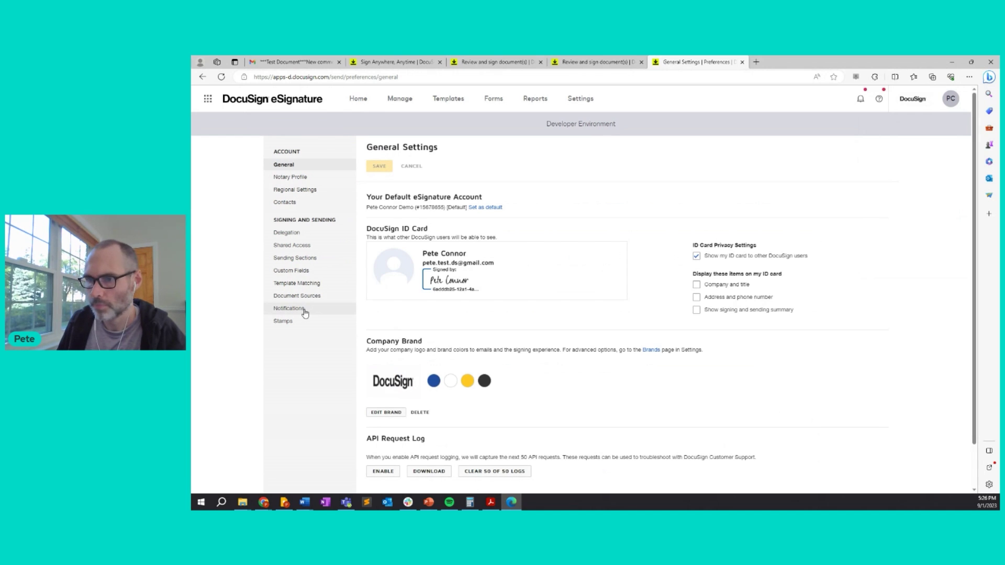
pyautogui.click(289, 308)
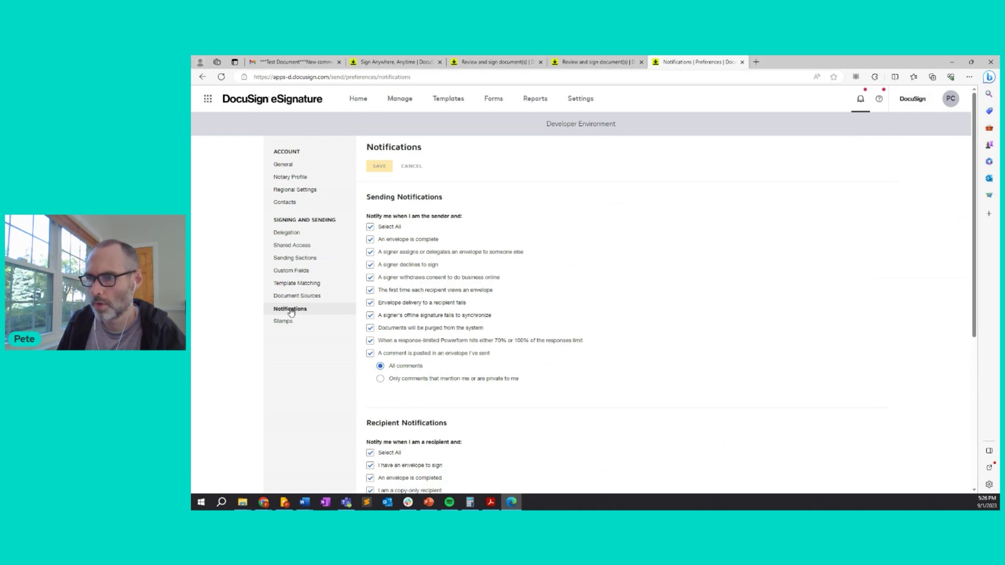
pyautogui.scroll(-1, 425, 329)
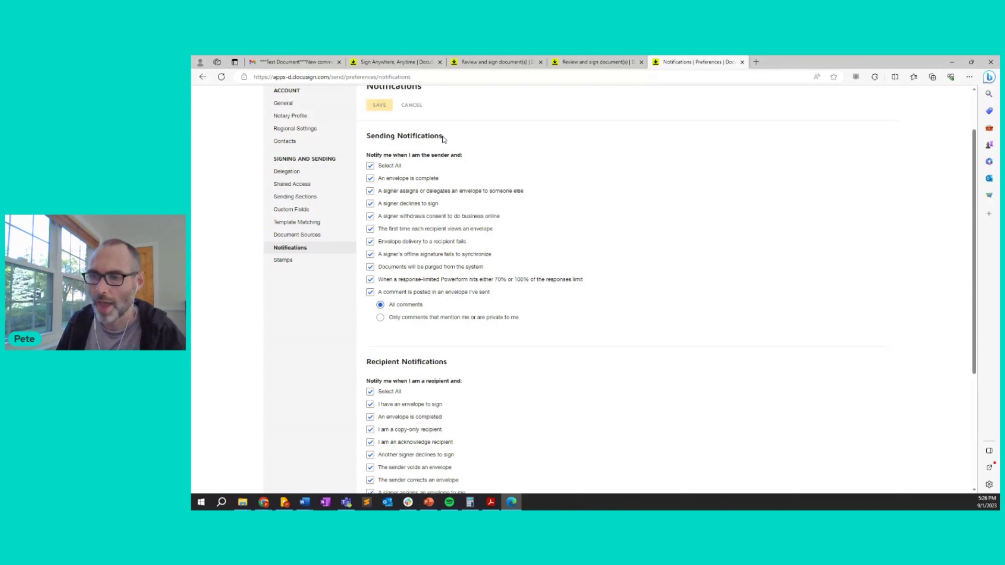
pyautogui.scroll(-1, 443, 139)
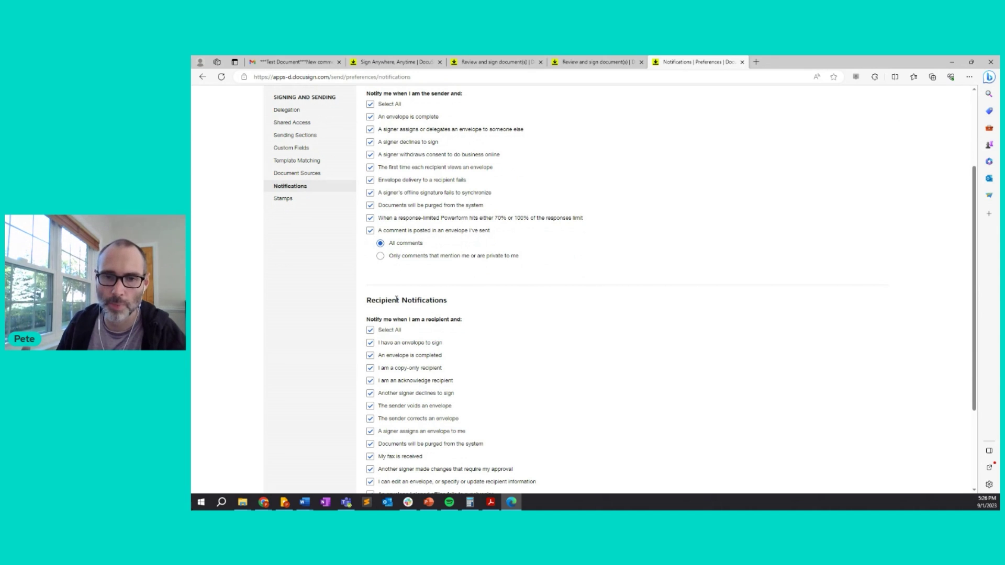
pyautogui.scroll(2, 418, 190)
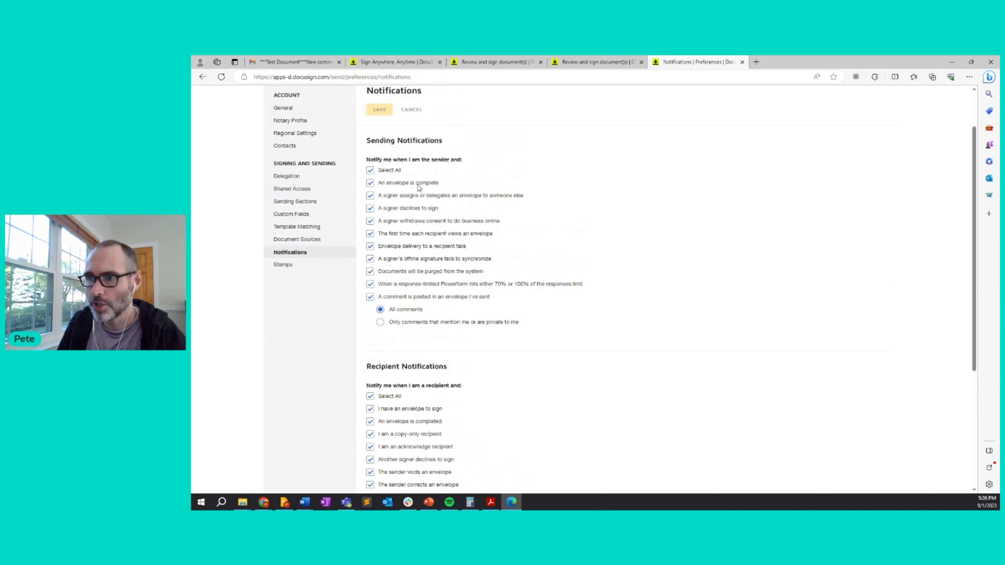
pyautogui.scroll(-1, 392, 330)
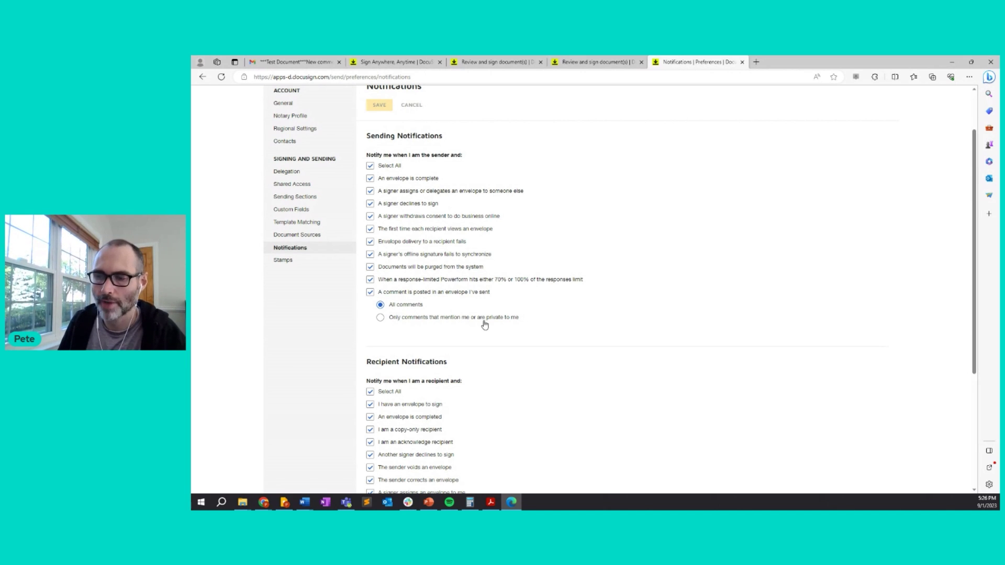
pyautogui.scroll(-1, 396, 298)
pyautogui.scroll(-3, 396, 297)
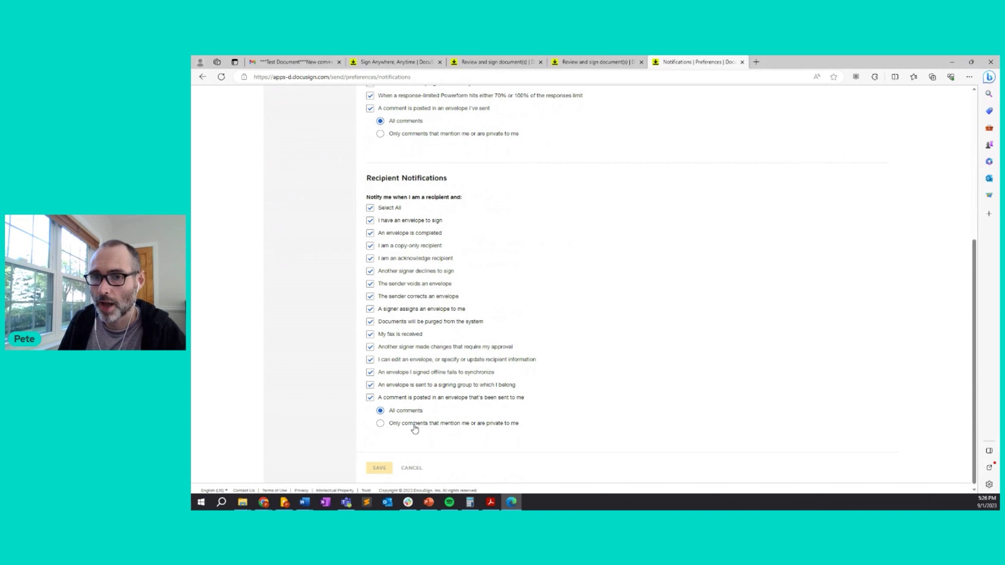
pyautogui.scroll(3, 408, 398)
pyautogui.scroll(-1, 393, 352)
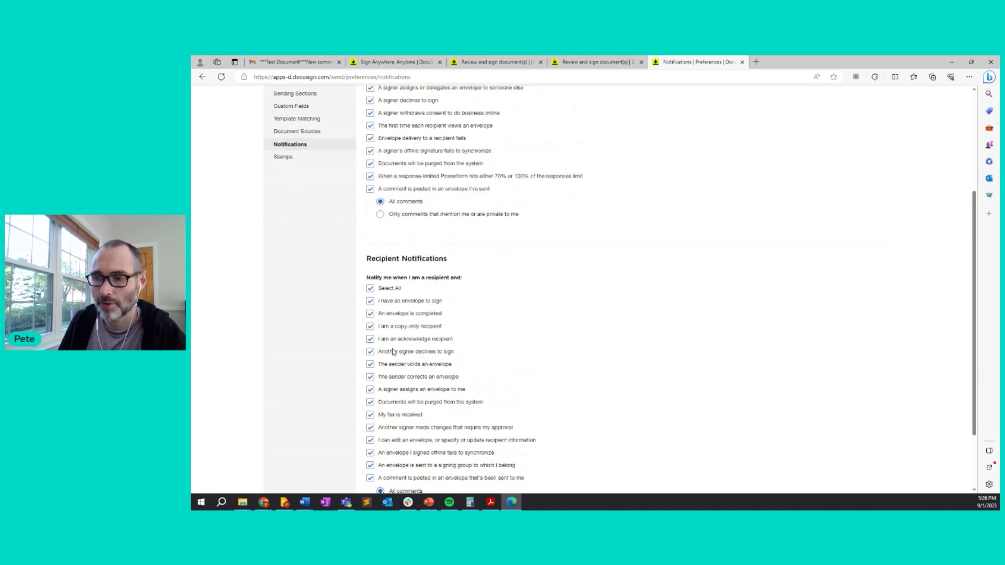
pyautogui.scroll(-2, 394, 351)
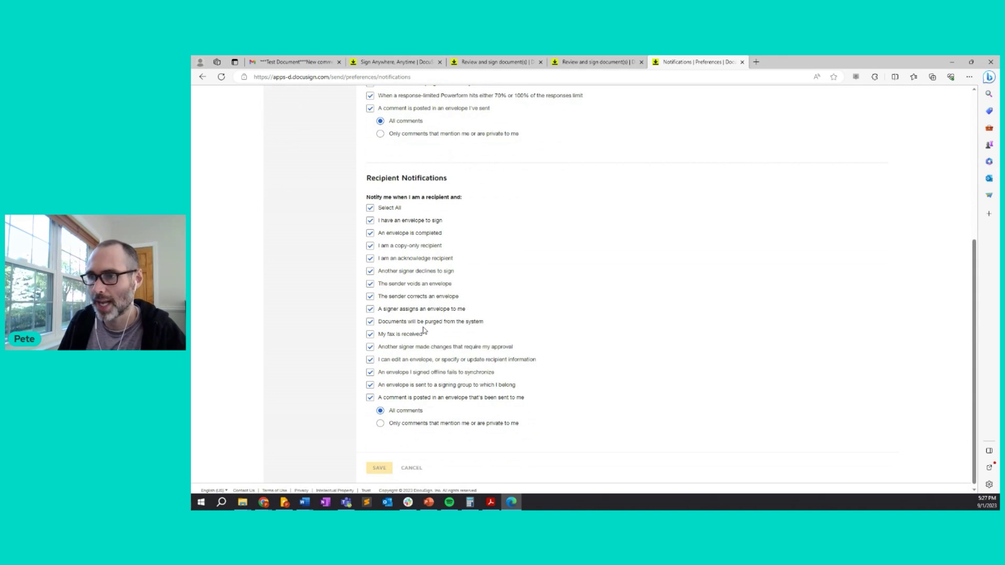
pyautogui.scroll(5, 418, 320)
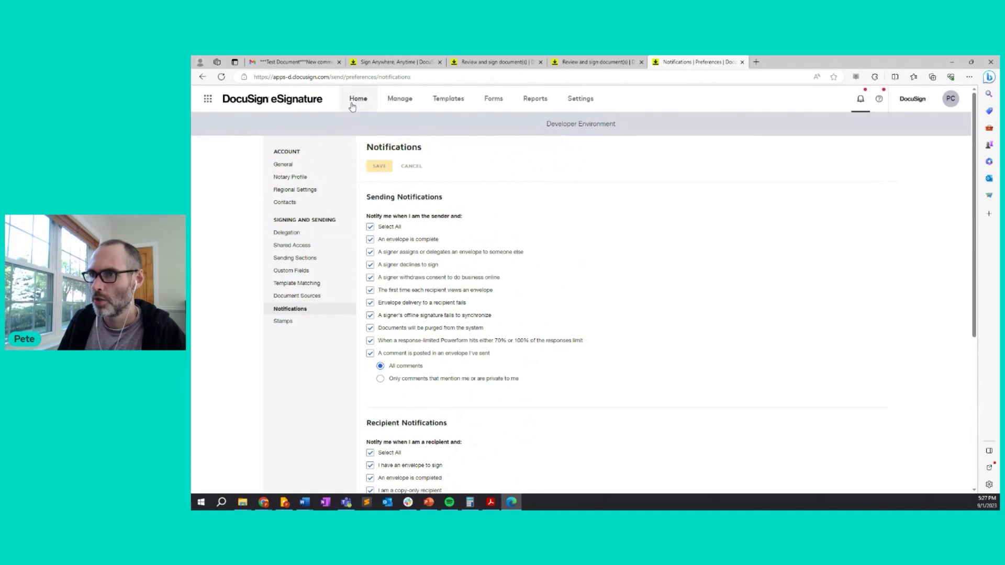
# From the home dashboard, start a new envelope with Send an Envelope.
pyautogui.click(358, 100)
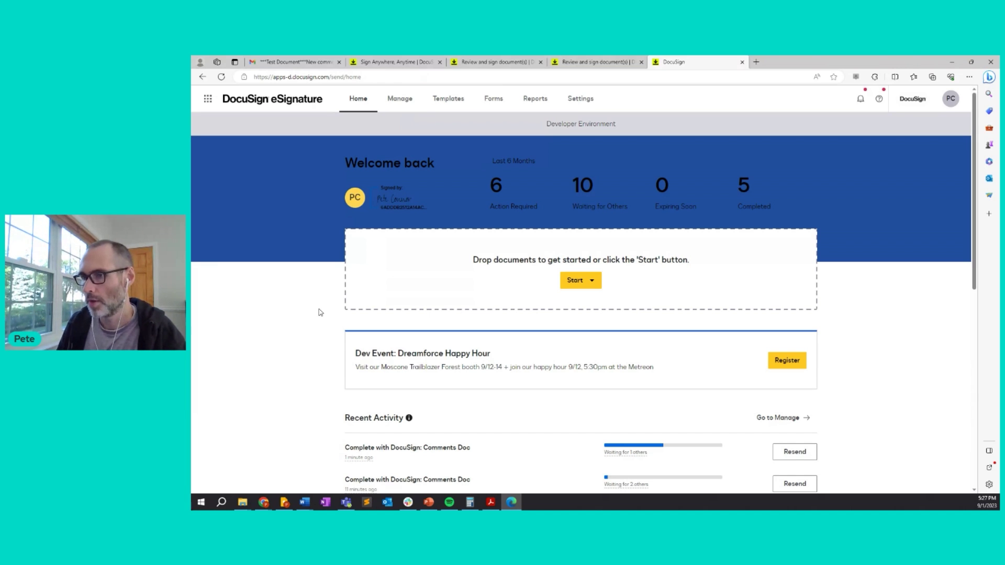
pyautogui.click(592, 283)
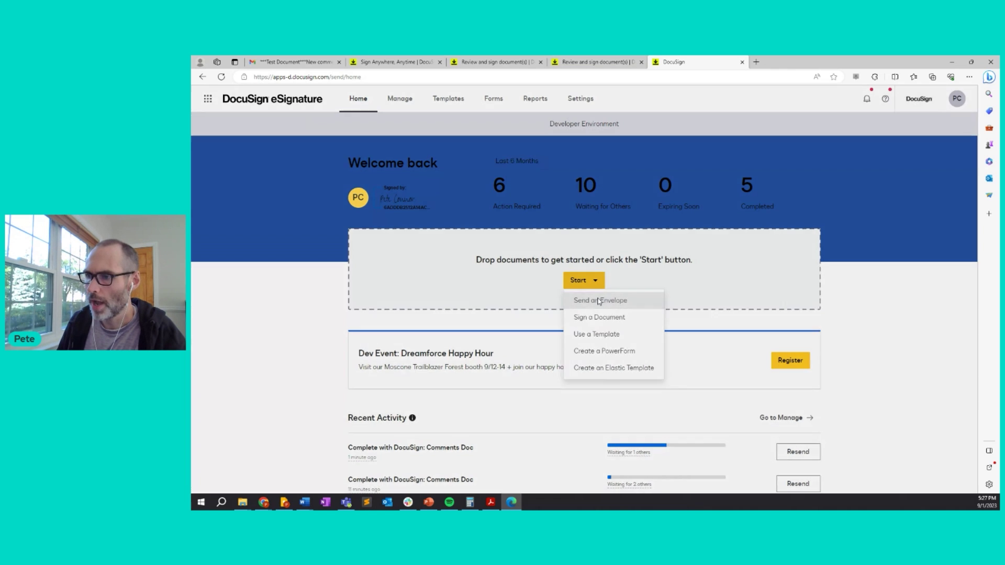
pyautogui.click(599, 302)
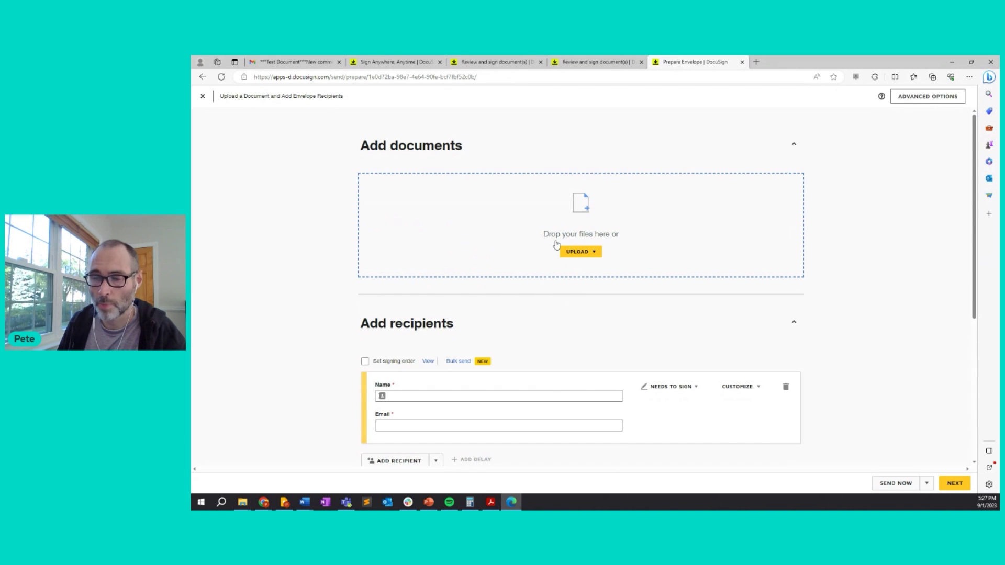
# Show the envelope's Advanced Options down to the Comments section with Enable comments checked.
pyautogui.click(926, 100)
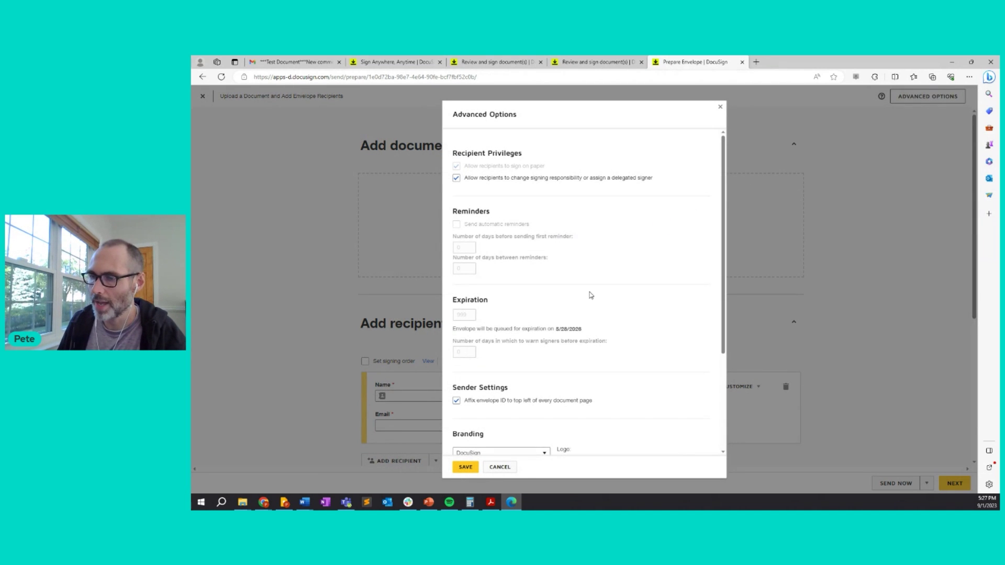
pyautogui.scroll(-3, 570, 317)
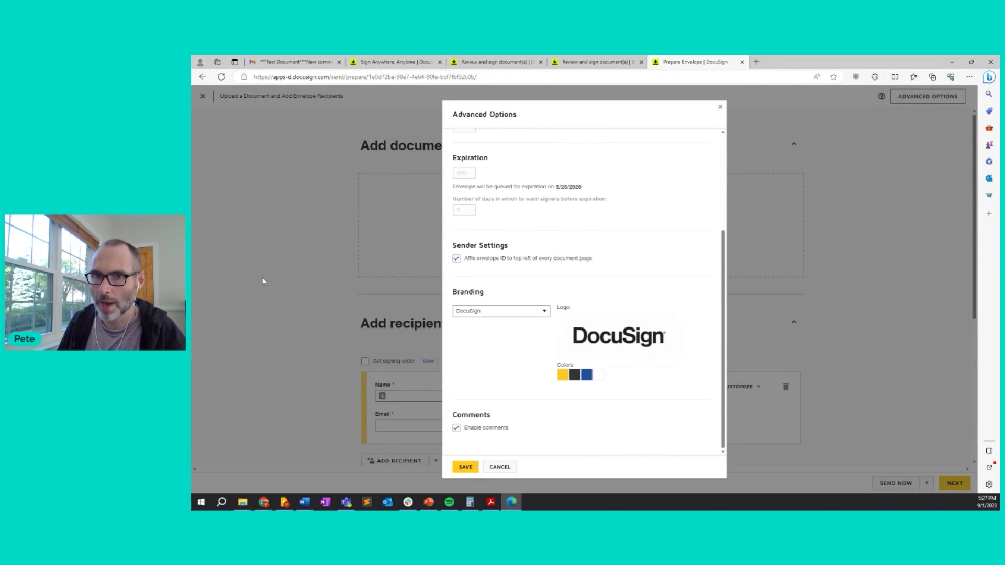